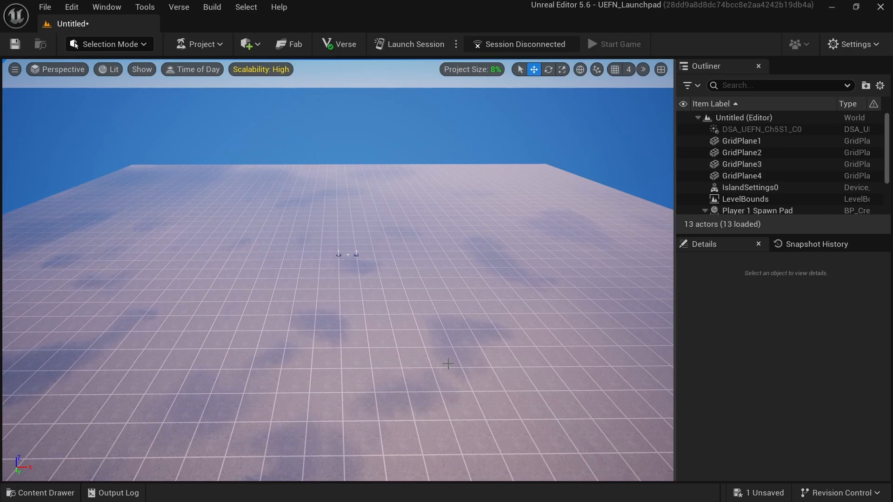
- Switch to Landscape mode and create a new landscape with the default settings
{"action": "left_click", "coordinate": [145, 45]}
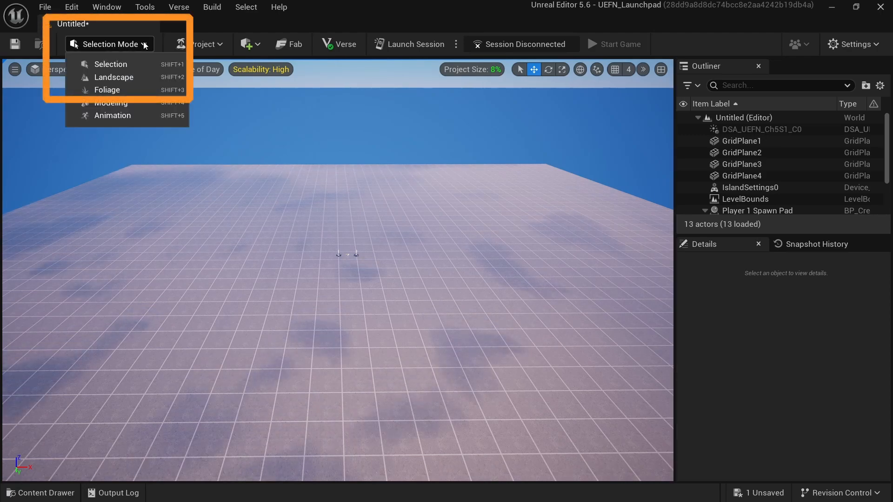
{"action": "left_click", "coordinate": [153, 77]}
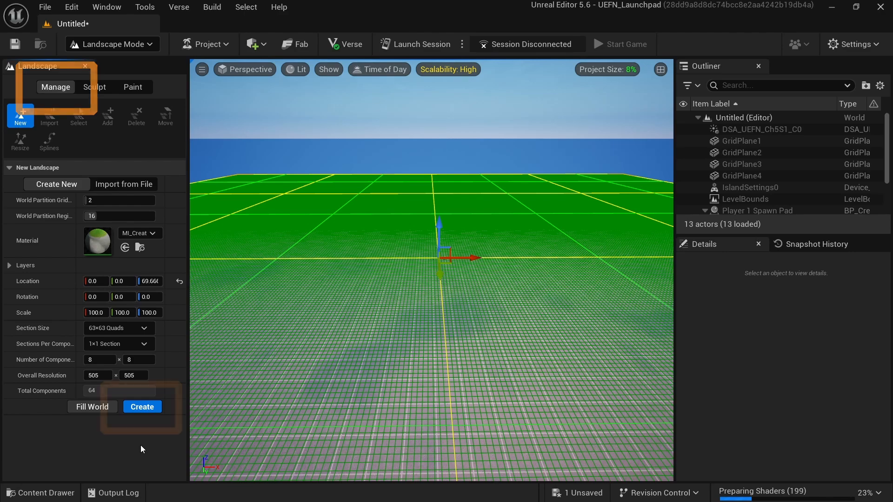
{"action": "left_click", "coordinate": [141, 407]}
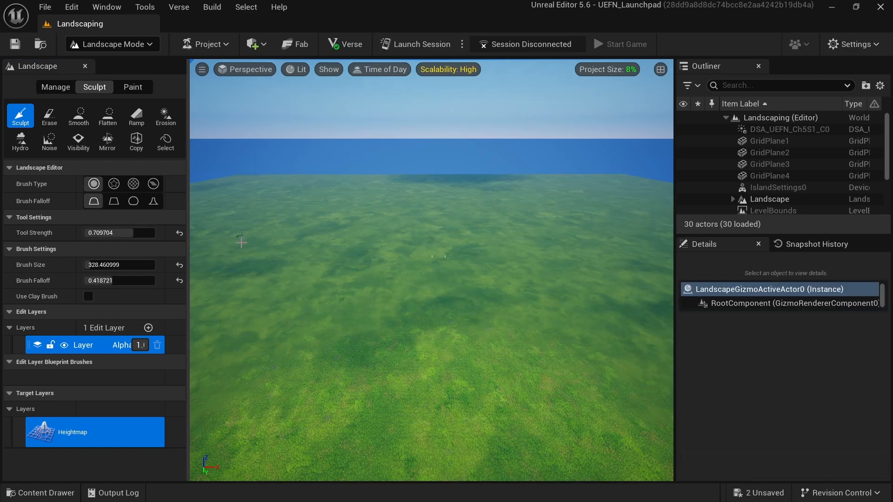
- Sculpt raised strokes on the landscape, enlarging the brush to about 2543 to build a large rocky peak
{"action": "mouse_move", "coordinate": [269, 377]}
{"action": "left_mouse_down"}
{"action": "mouse_move", "coordinate": [343, 291]}
{"action": "mouse_move", "coordinate": [411, 389]}
{"action": "mouse_move", "coordinate": [277, 377]}
{"action": "mouse_move", "coordinate": [395, 383]}
{"action": "left_mouse_up"}
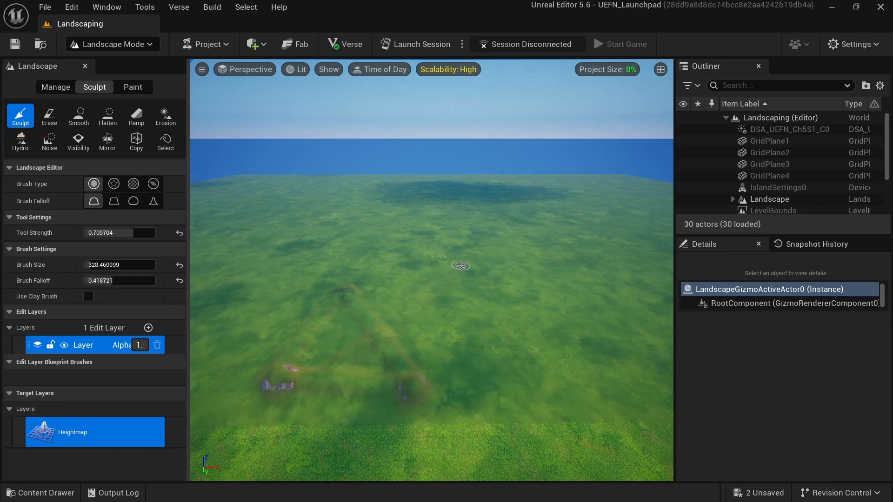
{"action": "mouse_move", "coordinate": [461, 266]}
{"action": "left_mouse_down"}
{"action": "mouse_move", "coordinate": [482, 319]}
{"action": "mouse_move", "coordinate": [535, 383]}
{"action": "mouse_move", "coordinate": [534, 396]}
{"action": "mouse_move", "coordinate": [416, 394]}
{"action": "left_mouse_up"}
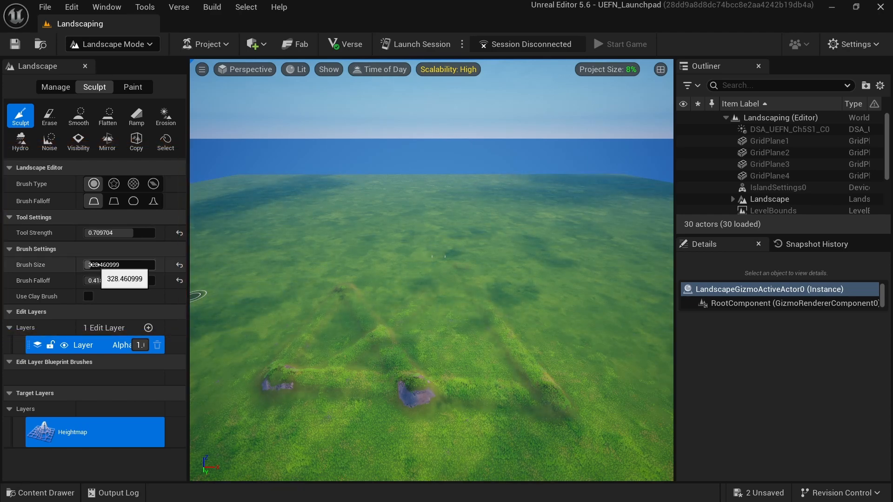
{"action": "mouse_move", "coordinate": [121, 265]}
{"action": "left_mouse_down"}
{"action": "mouse_move", "coordinate": [149, 265]}
{"action": "mouse_move", "coordinate": [135, 264]}
{"action": "left_mouse_up"}
{"action": "mouse_move", "coordinate": [250, 233]}
{"action": "left_mouse_down"}
{"action": "mouse_move", "coordinate": [289, 259]}
{"action": "mouse_move", "coordinate": [351, 225]}
{"action": "mouse_move", "coordinate": [369, 275]}
{"action": "mouse_move", "coordinate": [363, 349]}
{"action": "mouse_move", "coordinate": [330, 331]}
{"action": "left_mouse_up"}
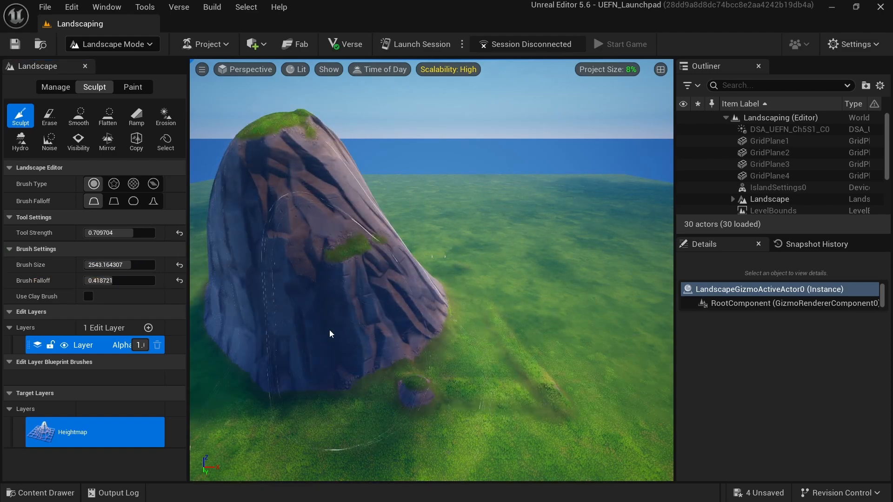
- Reduce the brush size to about 424 and sculpt small rock mounds to the right of the peak
{"action": "left_click_drag", "start_coordinate": [135, 264], "coordinate": [91, 265]}
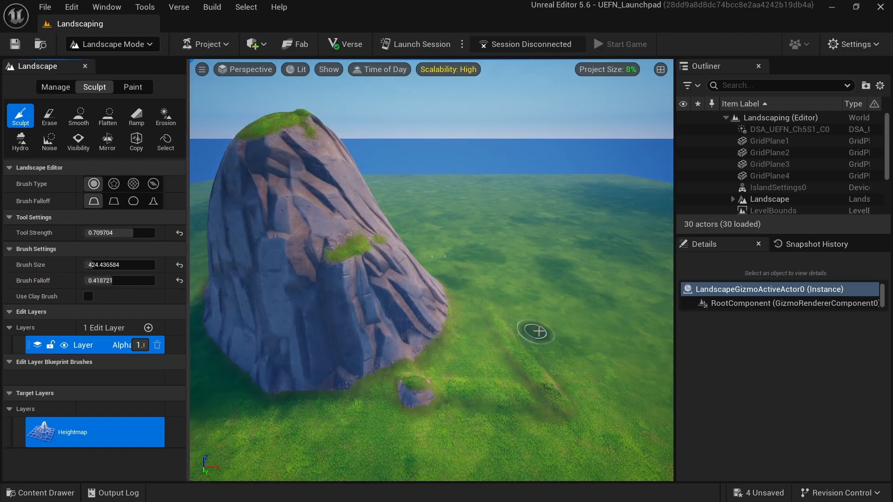
{"action": "left_click_drag", "start_coordinate": [553, 311], "coordinate": [554, 317]}
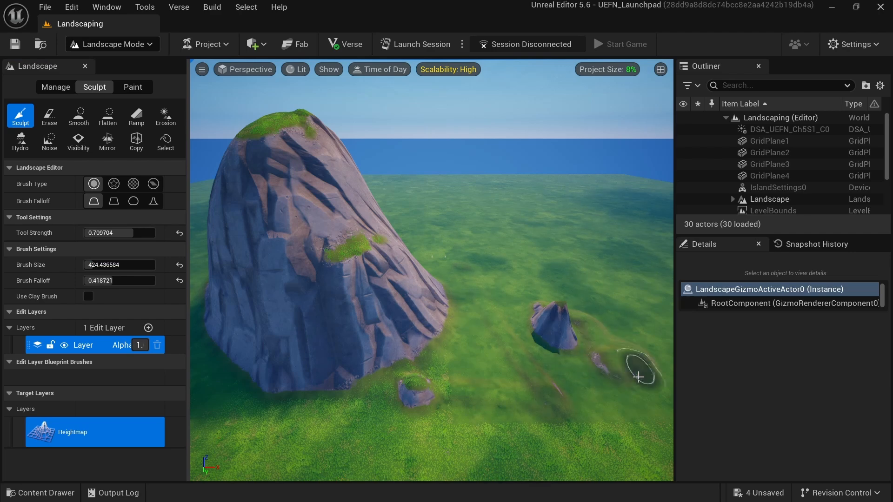
{"action": "left_click_drag", "start_coordinate": [582, 369], "coordinate": [642, 356]}
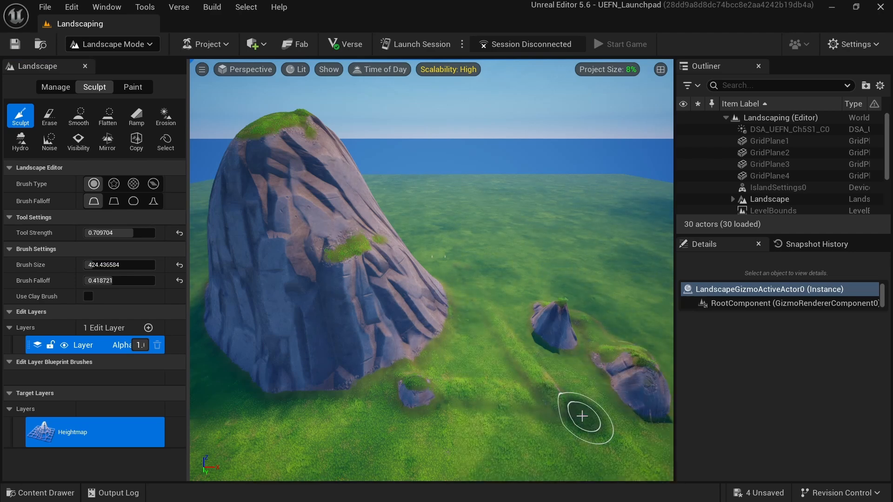
- Sculpt a gentle stroke at tool strength about 0.16, then a rock mound in front of the peak at about 0.84
{"action": "left_click_drag", "start_coordinate": [119, 233], "coordinate": [94, 233]}
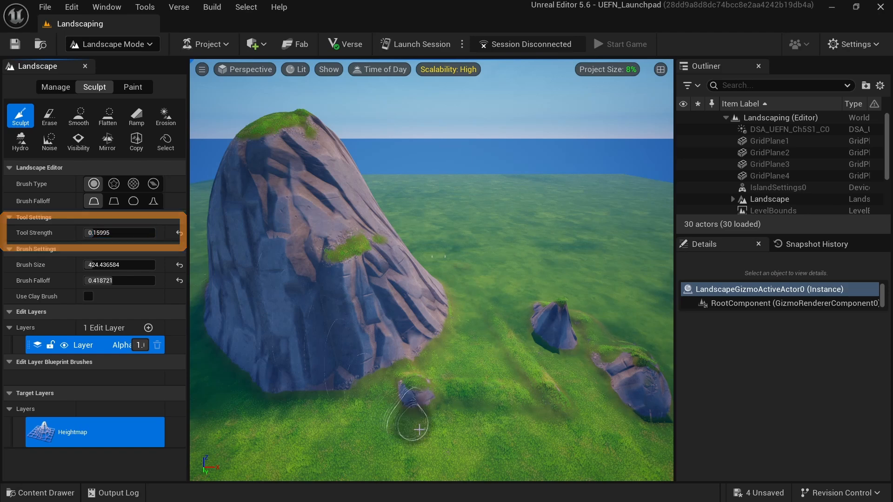
{"action": "mouse_move", "coordinate": [420, 430]}
{"action": "left_mouse_down"}
{"action": "mouse_move", "coordinate": [424, 446]}
{"action": "mouse_move", "coordinate": [505, 439]}
{"action": "mouse_move", "coordinate": [415, 439]}
{"action": "mouse_move", "coordinate": [534, 435]}
{"action": "mouse_move", "coordinate": [518, 441]}
{"action": "left_mouse_up"}
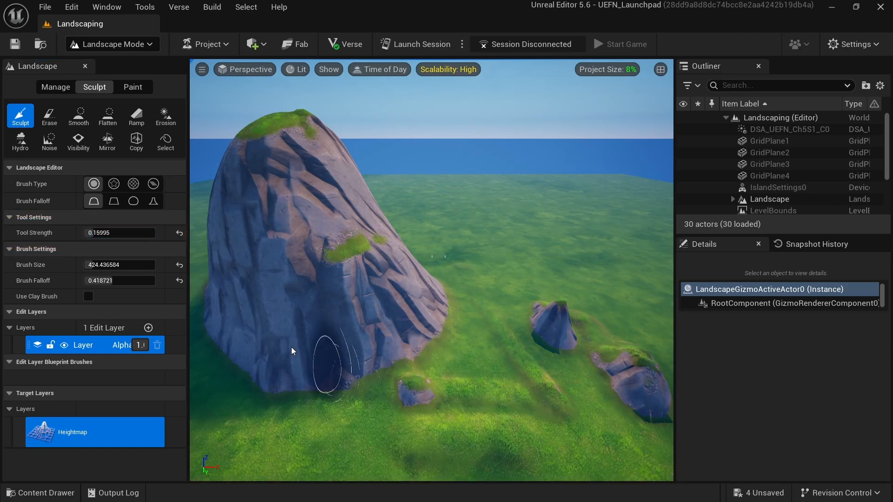
{"action": "left_click_drag", "start_coordinate": [104, 233], "coordinate": [144, 233]}
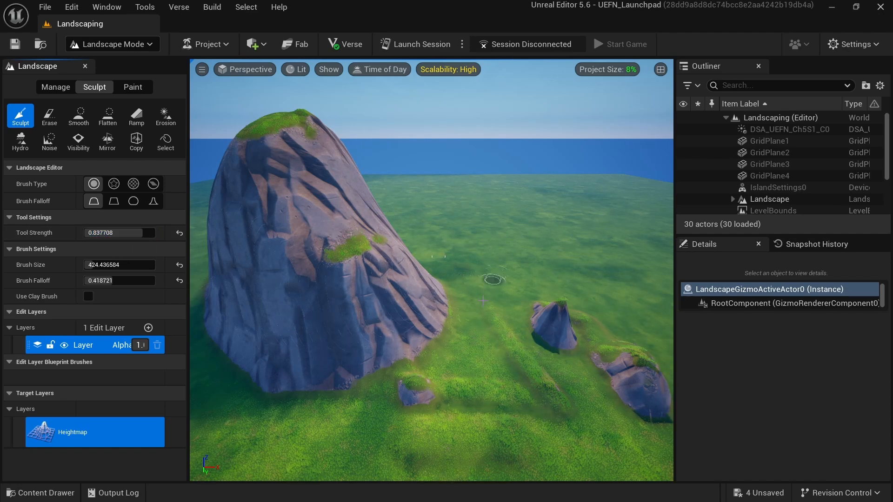
{"action": "mouse_move", "coordinate": [375, 424]}
{"action": "left_mouse_down"}
{"action": "mouse_move", "coordinate": [281, 427]}
{"action": "mouse_move", "coordinate": [345, 424]}
{"action": "mouse_move", "coordinate": [315, 419]}
{"action": "mouse_move", "coordinate": [329, 415]}
{"action": "mouse_move", "coordinate": [297, 421]}
{"action": "mouse_move", "coordinate": [263, 355]}
{"action": "left_mouse_up"}
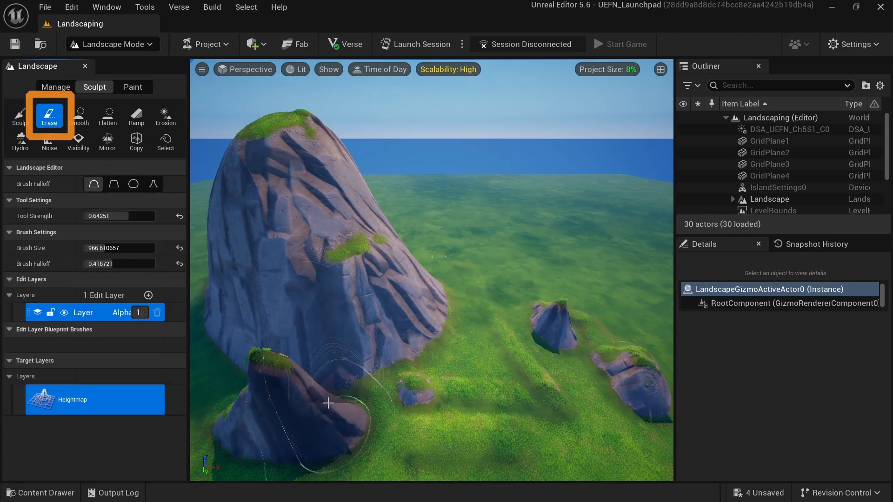
- Erase the smaller rock mounds with the Erase tool and smooth the big peak's flank with the Smooth tool
{"action": "mouse_move", "coordinate": [329, 399]}
{"action": "left_mouse_down"}
{"action": "mouse_move", "coordinate": [289, 399]}
{"action": "mouse_move", "coordinate": [400, 400]}
{"action": "mouse_move", "coordinate": [479, 344]}
{"action": "mouse_move", "coordinate": [551, 347]}
{"action": "mouse_move", "coordinate": [609, 377]}
{"action": "mouse_move", "coordinate": [428, 311]}
{"action": "mouse_move", "coordinate": [349, 324]}
{"action": "mouse_move", "coordinate": [360, 393]}
{"action": "mouse_move", "coordinate": [378, 397]}
{"action": "left_mouse_up"}
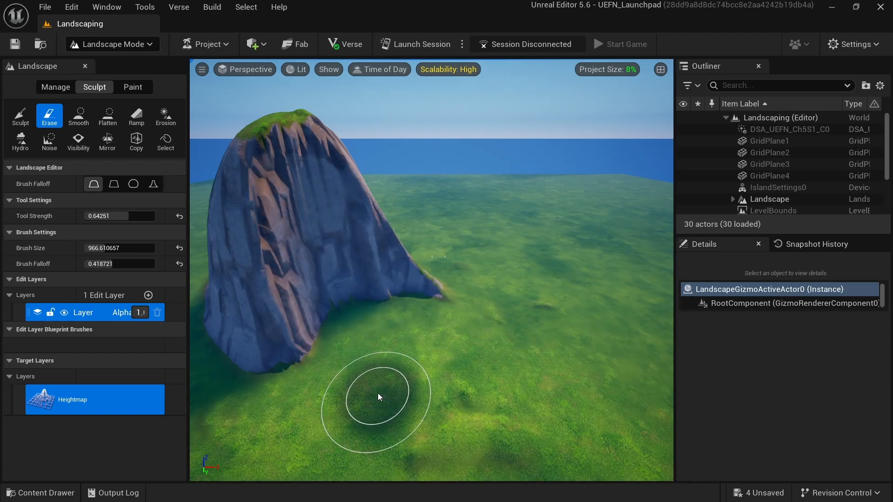
{"action": "left_click", "coordinate": [78, 116]}
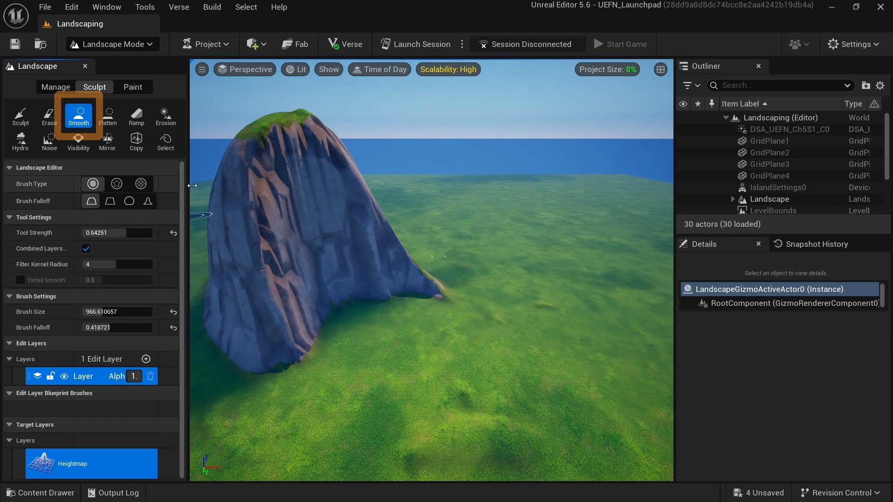
{"action": "mouse_move", "coordinate": [267, 158]}
{"action": "left_mouse_down"}
{"action": "mouse_move", "coordinate": [294, 265]}
{"action": "mouse_move", "coordinate": [299, 350]}
{"action": "mouse_move", "coordinate": [280, 367]}
{"action": "mouse_move", "coordinate": [349, 301]}
{"action": "mouse_move", "coordinate": [439, 295]}
{"action": "mouse_move", "coordinate": [309, 223]}
{"action": "mouse_move", "coordinate": [287, 249]}
{"action": "mouse_move", "coordinate": [299, 347]}
{"action": "mouse_move", "coordinate": [406, 301]}
{"action": "mouse_move", "coordinate": [342, 287]}
{"action": "mouse_move", "coordinate": [450, 273]}
{"action": "mouse_move", "coordinate": [345, 217]}
{"action": "mouse_move", "coordinate": [272, 209]}
{"action": "mouse_move", "coordinate": [253, 322]}
{"action": "mouse_move", "coordinate": [320, 378]}
{"action": "left_mouse_up"}
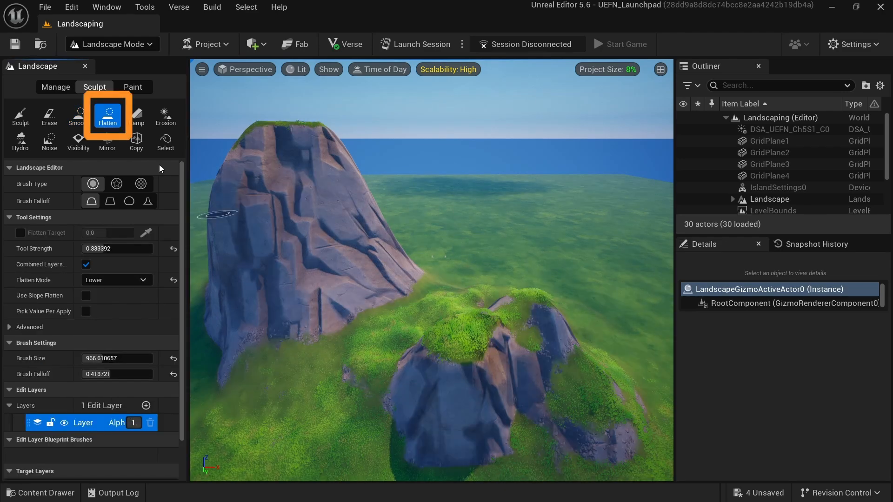
- Flatten the rock mound in front of the peak with the Flatten tool, raising tool strength to about 1.0
{"action": "mouse_move", "coordinate": [471, 326]}
{"action": "left_mouse_down"}
{"action": "mouse_move", "coordinate": [459, 335]}
{"action": "mouse_move", "coordinate": [534, 319]}
{"action": "mouse_move", "coordinate": [582, 369]}
{"action": "left_mouse_up"}
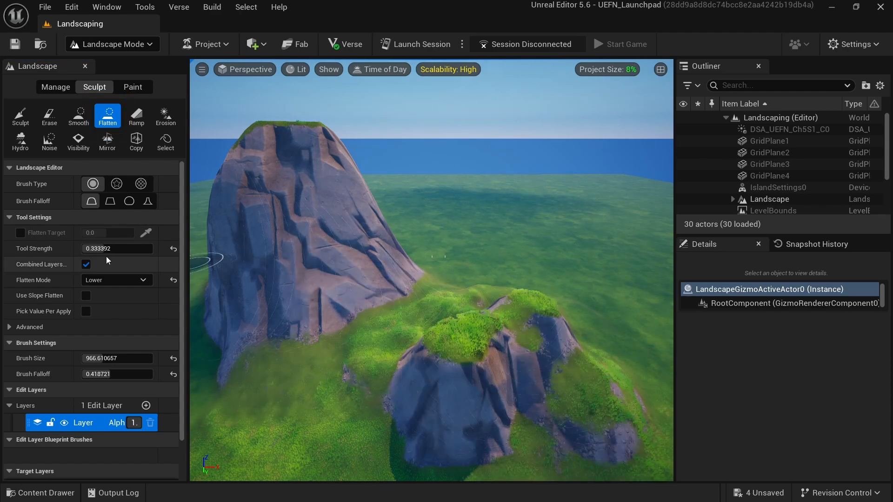
{"action": "left_click_drag", "start_coordinate": [106, 250], "coordinate": [152, 250]}
{"action": "key", "text": "ctrl+z"}
{"action": "mouse_move", "coordinate": [546, 383]}
{"action": "left_mouse_down"}
{"action": "mouse_move", "coordinate": [564, 377]}
{"action": "mouse_move", "coordinate": [653, 404]}
{"action": "mouse_move", "coordinate": [554, 398]}
{"action": "mouse_move", "coordinate": [517, 355]}
{"action": "mouse_move", "coordinate": [453, 350]}
{"action": "mouse_move", "coordinate": [417, 389]}
{"action": "mouse_move", "coordinate": [523, 428]}
{"action": "mouse_move", "coordinate": [624, 419]}
{"action": "mouse_move", "coordinate": [478, 377]}
{"action": "mouse_move", "coordinate": [447, 440]}
{"action": "mouse_move", "coordinate": [615, 428]}
{"action": "left_mouse_up"}
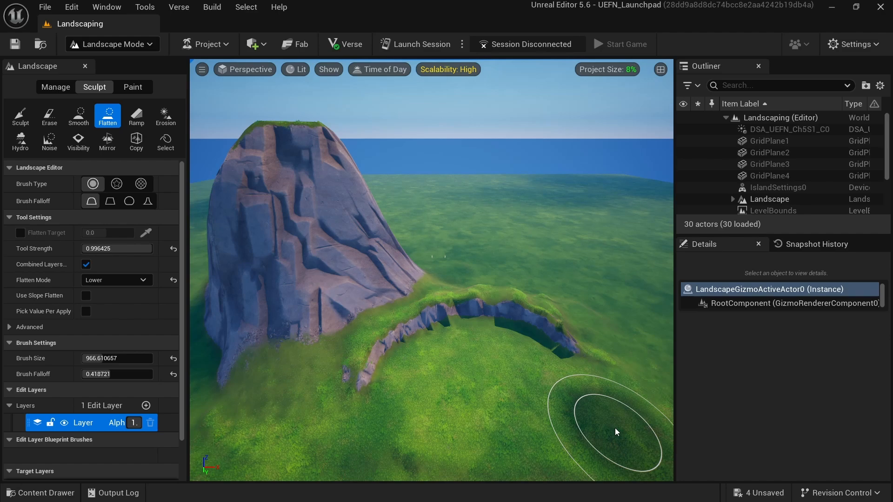
- Build a ramp with the Ramp tool from the foreground up to a raised point in the distance
{"action": "left_click", "coordinate": [136, 116]}
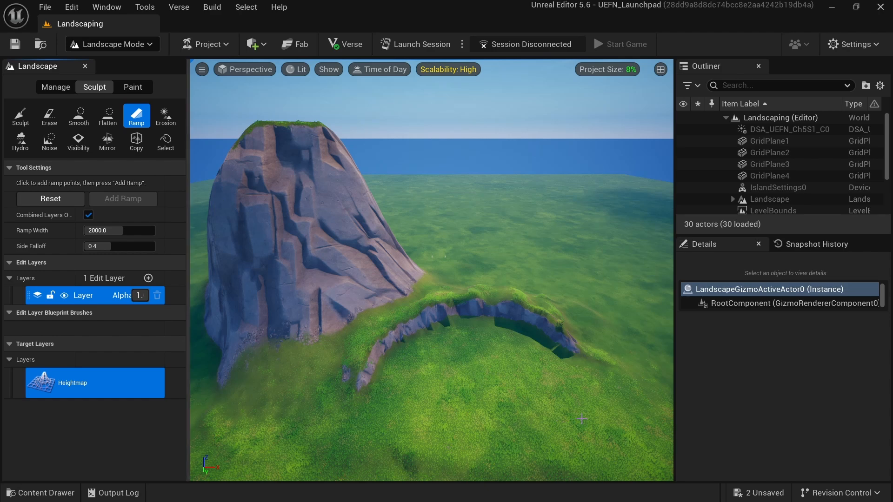
{"action": "left_click", "coordinate": [581, 419]}
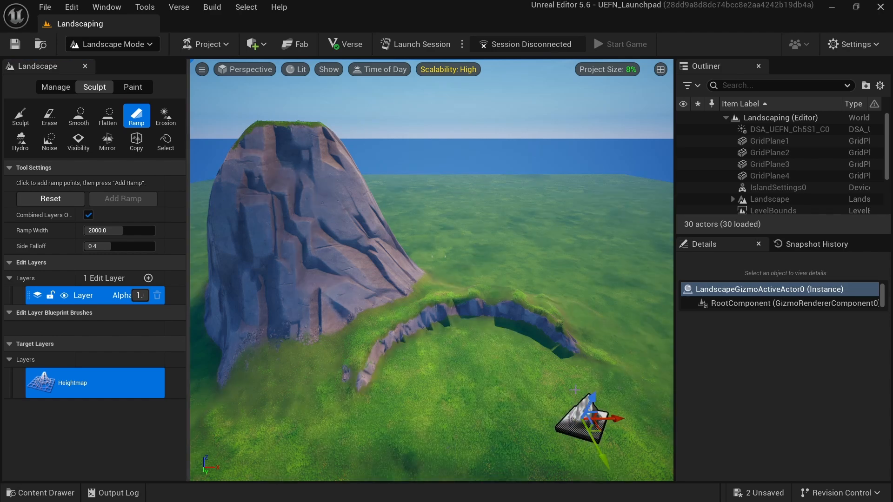
{"action": "left_click", "coordinate": [539, 240]}
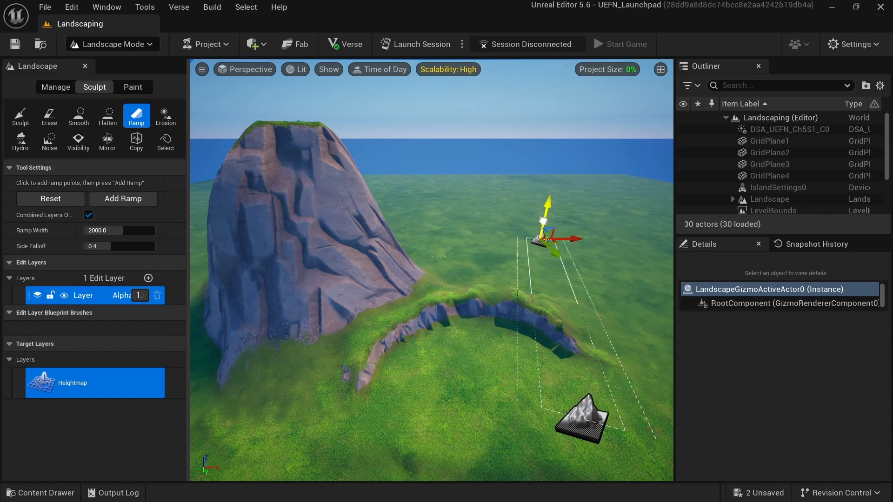
{"action": "left_click_drag", "start_coordinate": [543, 221], "coordinate": [564, 124]}
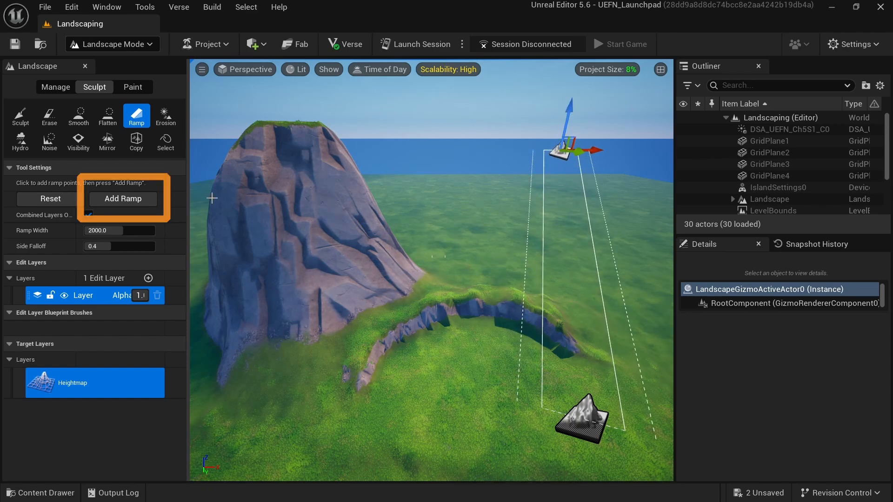
{"action": "left_click", "coordinate": [140, 202]}
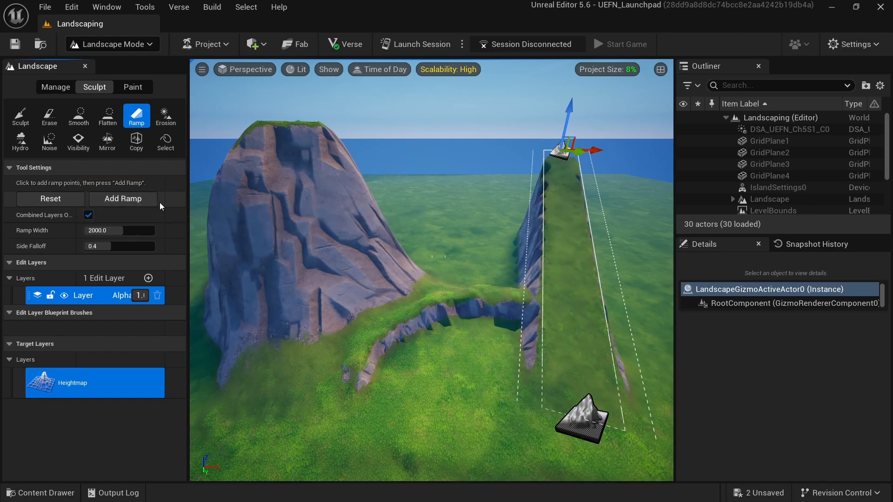
- Apply Erosion along the ramp's slope and add Noise to the foreground terrain
{"action": "left_click", "coordinate": [165, 117]}
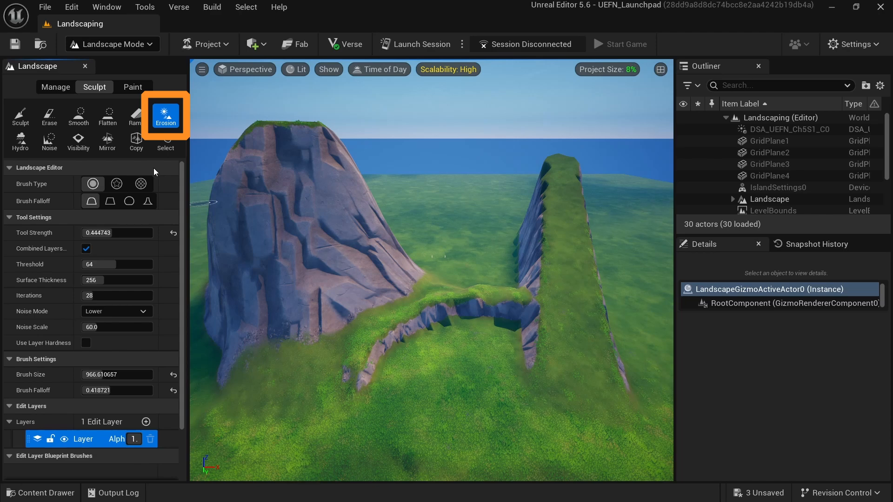
{"action": "mouse_move", "coordinate": [520, 362]}
{"action": "left_mouse_down"}
{"action": "mouse_move", "coordinate": [530, 250]}
{"action": "mouse_move", "coordinate": [506, 208]}
{"action": "left_mouse_up"}
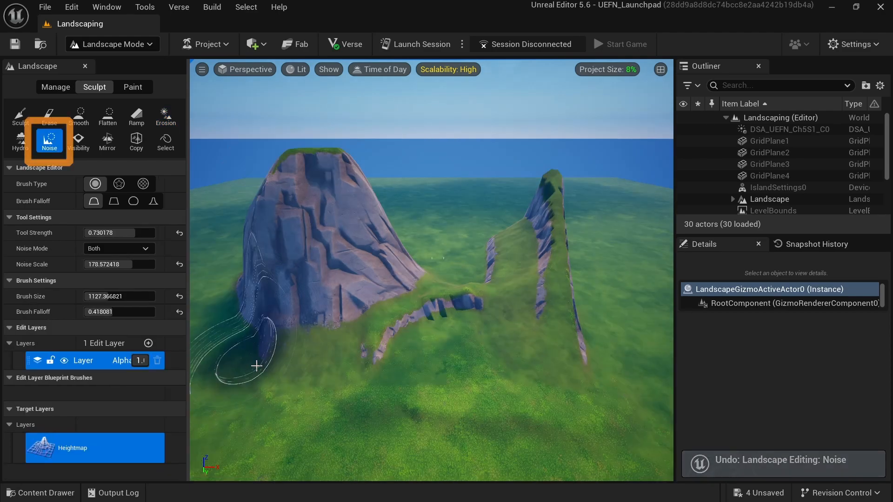
{"action": "mouse_move", "coordinate": [249, 359]}
{"action": "left_mouse_down"}
{"action": "mouse_move", "coordinate": [319, 428]}
{"action": "mouse_move", "coordinate": [456, 378]}
{"action": "mouse_move", "coordinate": [524, 428]}
{"action": "mouse_move", "coordinate": [590, 424]}
{"action": "mouse_move", "coordinate": [578, 359]}
{"action": "mouse_move", "coordinate": [442, 347]}
{"action": "mouse_move", "coordinate": [350, 347]}
{"action": "mouse_move", "coordinate": [243, 434]}
{"action": "mouse_move", "coordinate": [191, 423]}
{"action": "left_mouse_up"}
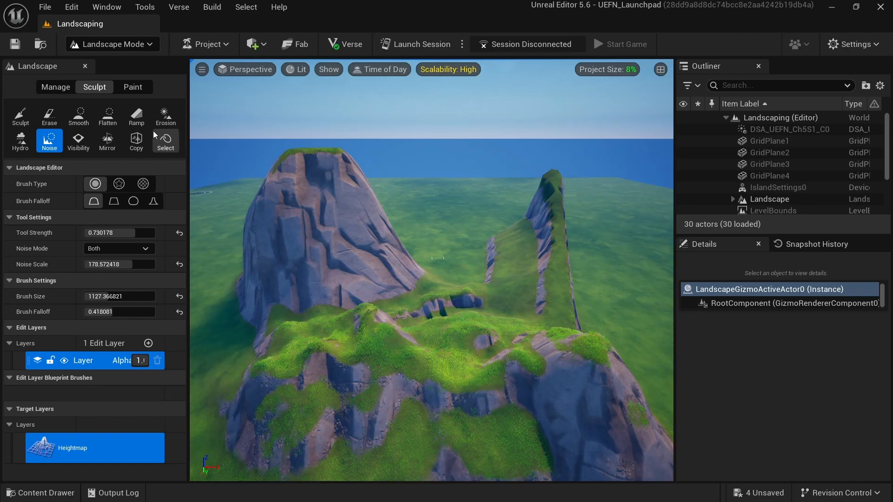
- Switch to painting and paint Layer3 and Layer4 across the foreground rocks
{"action": "left_click", "coordinate": [133, 87]}
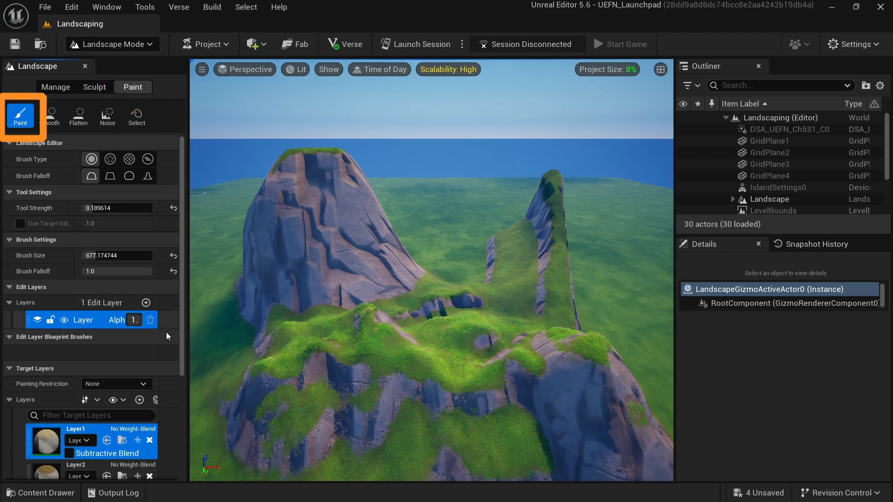
{"action": "scroll", "coordinate": [166, 341], "scroll_direction": "down", "scroll_amount": 5}
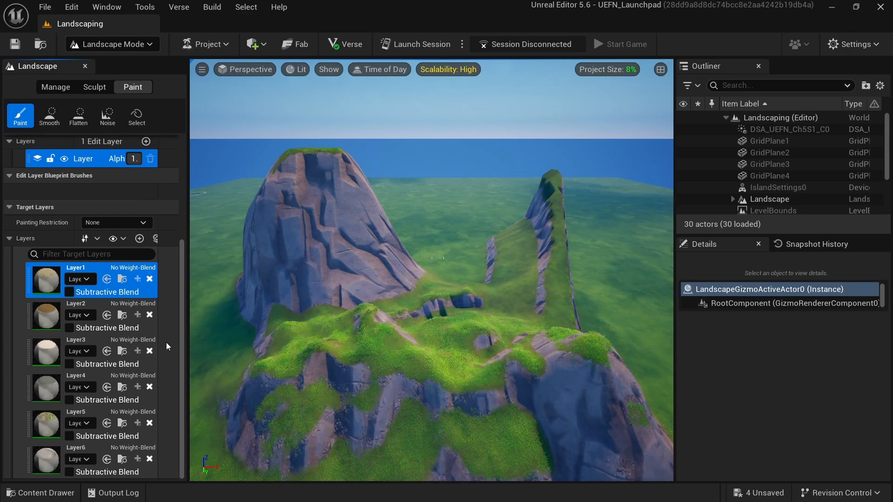
{"action": "left_click", "coordinate": [99, 339]}
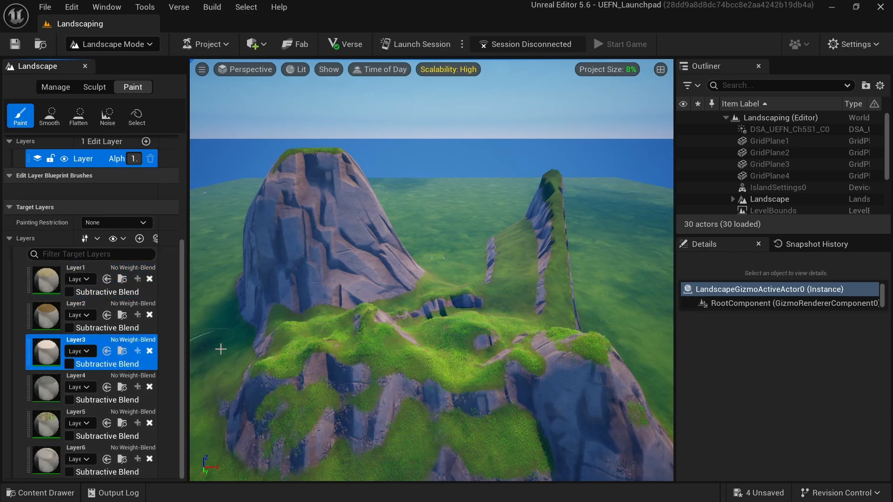
{"action": "mouse_move", "coordinate": [297, 352]}
{"action": "left_mouse_down"}
{"action": "mouse_move", "coordinate": [378, 364]}
{"action": "mouse_move", "coordinate": [441, 419]}
{"action": "mouse_move", "coordinate": [508, 439]}
{"action": "mouse_move", "coordinate": [494, 356]}
{"action": "left_mouse_up"}
{"action": "left_click", "coordinate": [97, 375]}
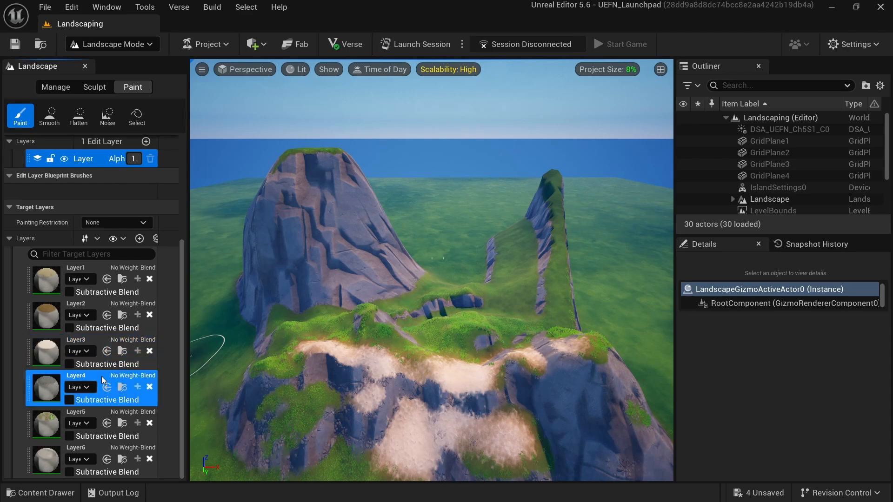
{"action": "mouse_move", "coordinate": [366, 340]}
{"action": "left_mouse_down"}
{"action": "mouse_move", "coordinate": [316, 363]}
{"action": "mouse_move", "coordinate": [291, 407]}
{"action": "mouse_move", "coordinate": [297, 372]}
{"action": "mouse_move", "coordinate": [432, 329]}
{"action": "mouse_move", "coordinate": [518, 278]}
{"action": "mouse_move", "coordinate": [522, 304]}
{"action": "mouse_move", "coordinate": [448, 338]}
{"action": "mouse_move", "coordinate": [350, 353]}
{"action": "left_mouse_up"}
- Set the paint tool strength to about 0.45 and paint Layer1 along the ramp
{"action": "scroll", "coordinate": [171, 345], "scroll_direction": "up", "scroll_amount": 5}
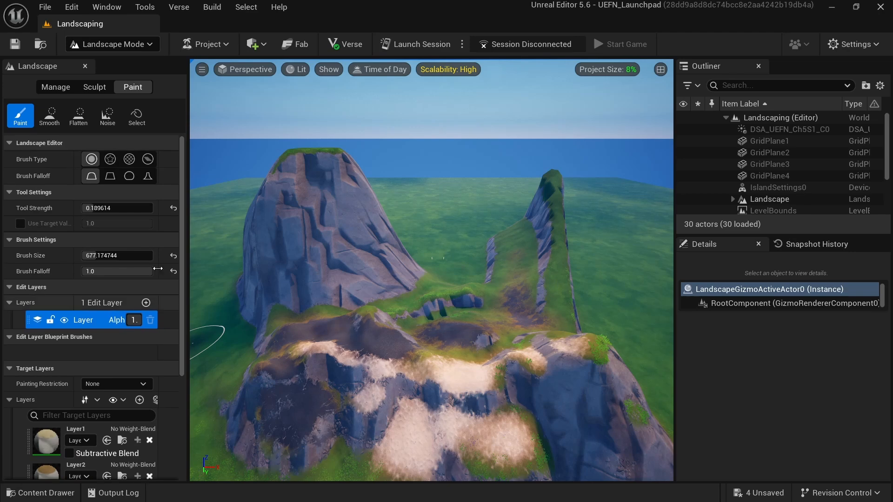
{"action": "left_click_drag", "start_coordinate": [102, 208], "coordinate": [114, 208]}
{"action": "left_click", "coordinate": [95, 434]}
{"action": "mouse_move", "coordinate": [507, 300]}
{"action": "left_mouse_down"}
{"action": "mouse_move", "coordinate": [518, 235]}
{"action": "mouse_move", "coordinate": [554, 308]}
{"action": "mouse_move", "coordinate": [550, 205]}
{"action": "mouse_move", "coordinate": [568, 309]}
{"action": "left_mouse_up"}
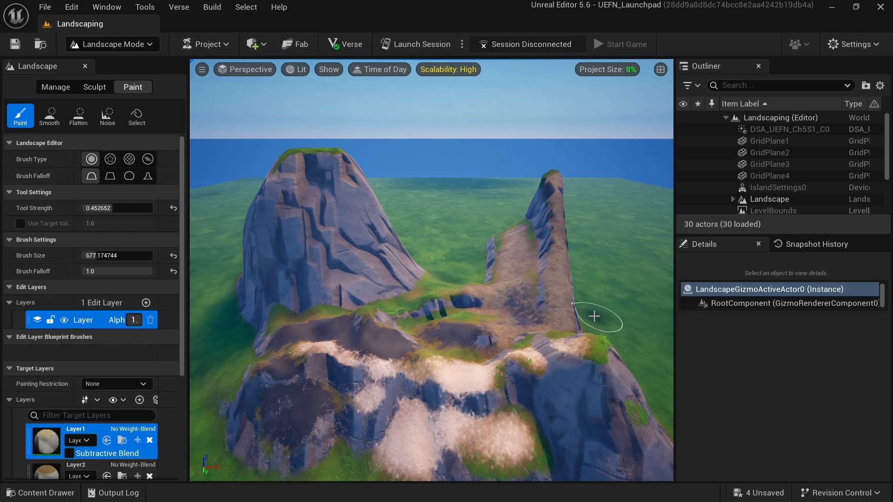
- Return to Selection mode and open the Content Drawer
{"action": "left_click", "coordinate": [137, 45]}
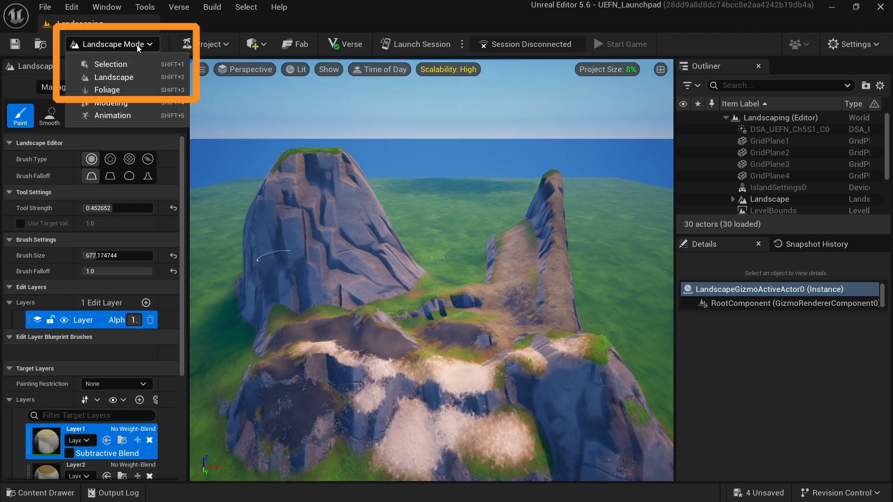
{"action": "left_click", "coordinate": [137, 64]}
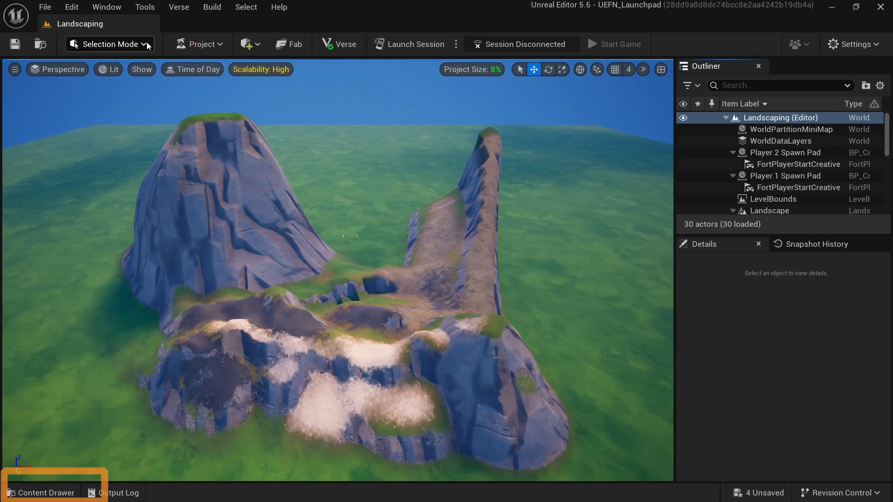
{"action": "left_click", "coordinate": [41, 493]}
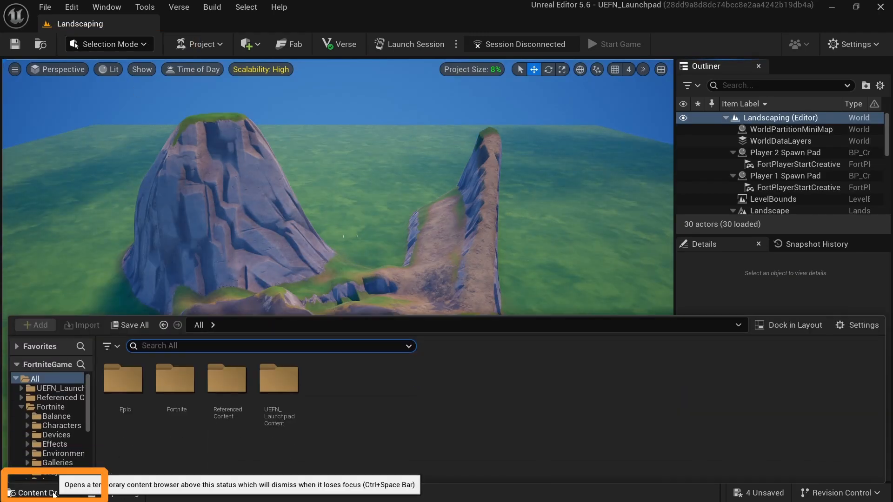
- Search the content for trees and place an Asteria Birch Tree and an Asteria Cherry Blossom Tree on the ramp
{"action": "type", "text": "tree"}
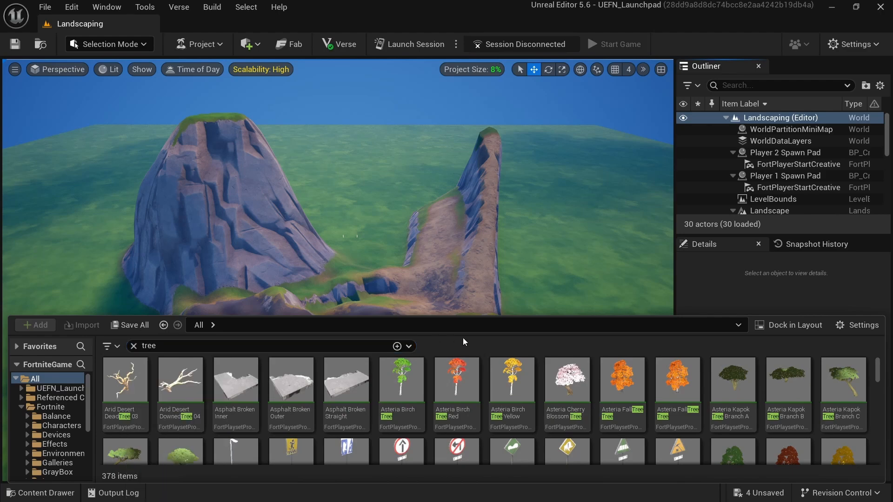
{"action": "left_click_drag", "start_coordinate": [409, 391], "coordinate": [441, 245]}
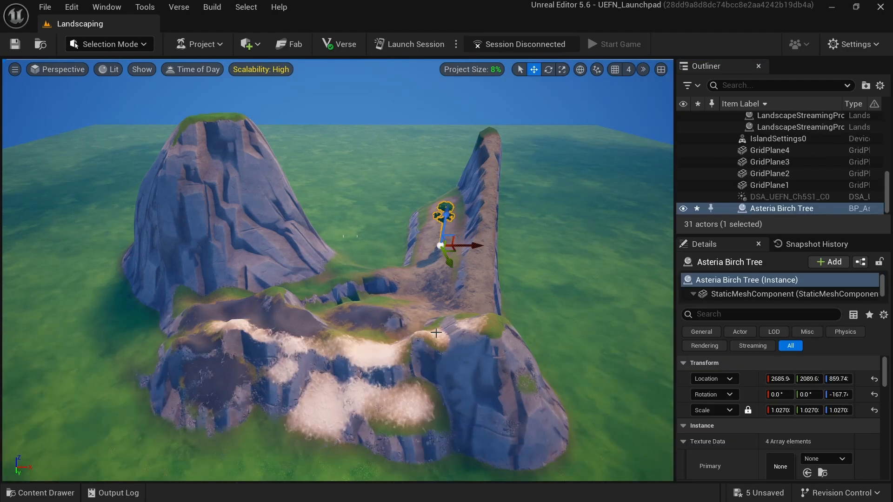
{"action": "left_click", "coordinate": [41, 493]}
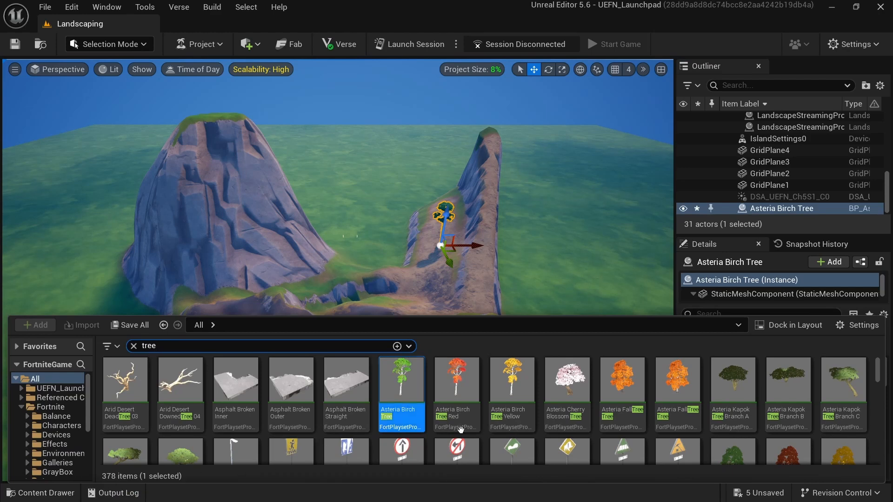
{"action": "left_click_drag", "start_coordinate": [568, 406], "coordinate": [478, 296]}
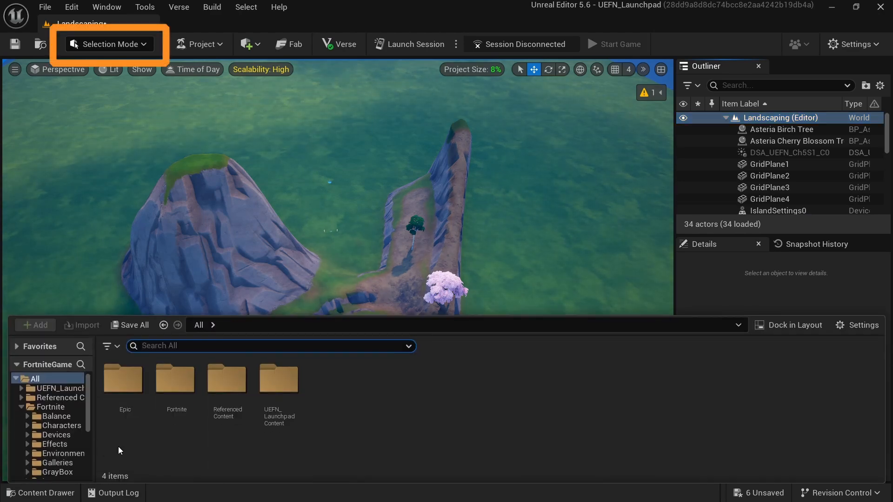
- Search the content for water blueprints and place a River water body into the level
{"action": "key", "text": "ctrl+space"}
{"action": "type", "text": "water blueprint"}
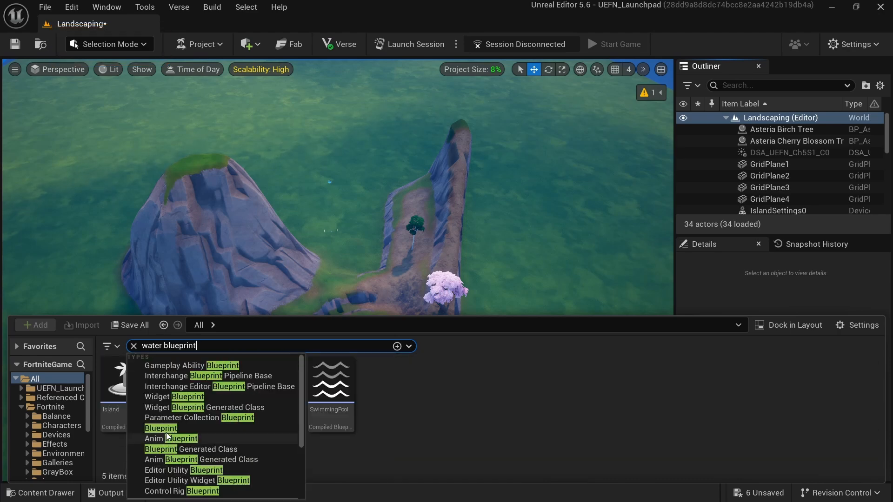
{"action": "left_click", "coordinate": [439, 420]}
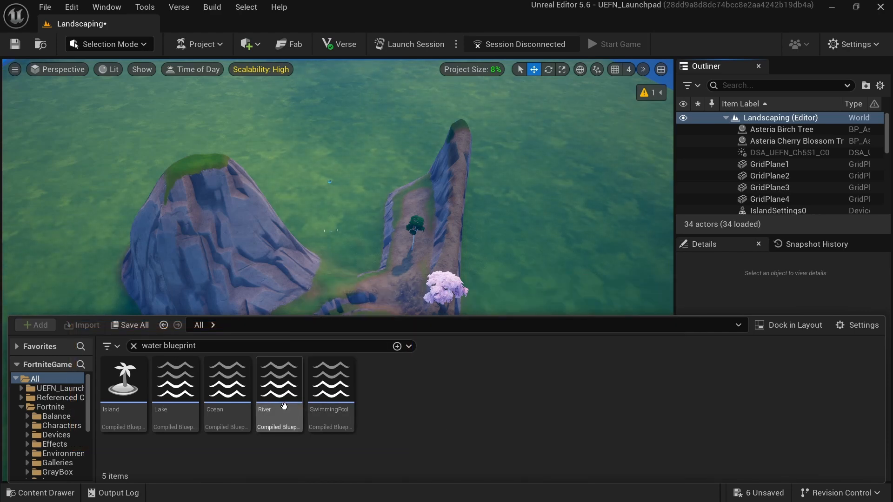
{"action": "left_click_drag", "start_coordinate": [283, 406], "coordinate": [309, 230]}
- Reshape the river spline by moving and extending its points into a closed loop around the island
{"action": "left_click", "coordinate": [600, 306]}
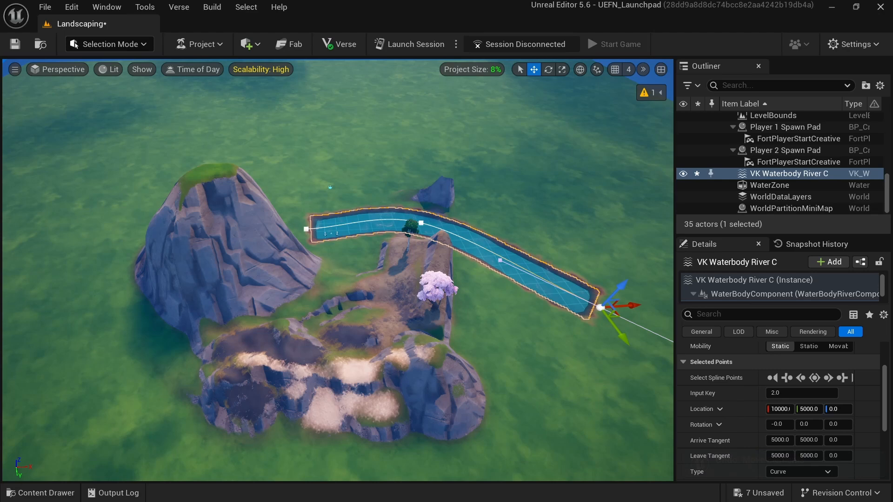
{"action": "left_click", "coordinate": [306, 229]}
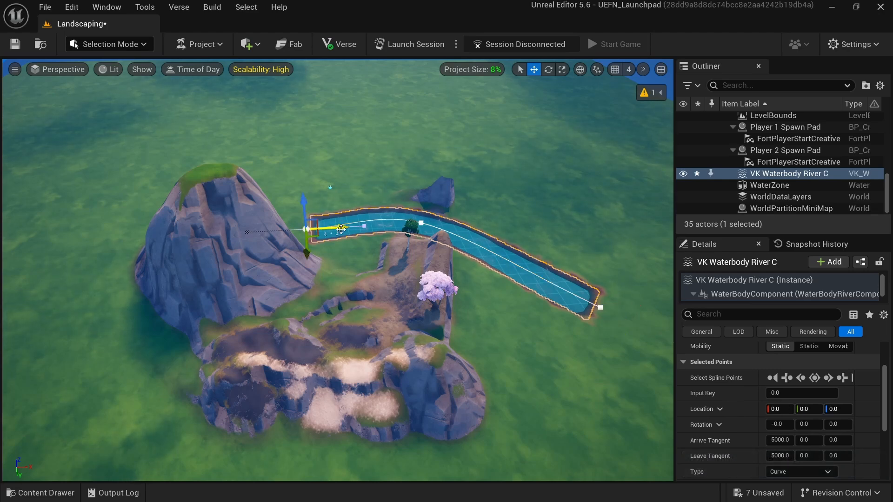
{"action": "left_click_drag", "start_coordinate": [336, 229], "coordinate": [245, 231]}
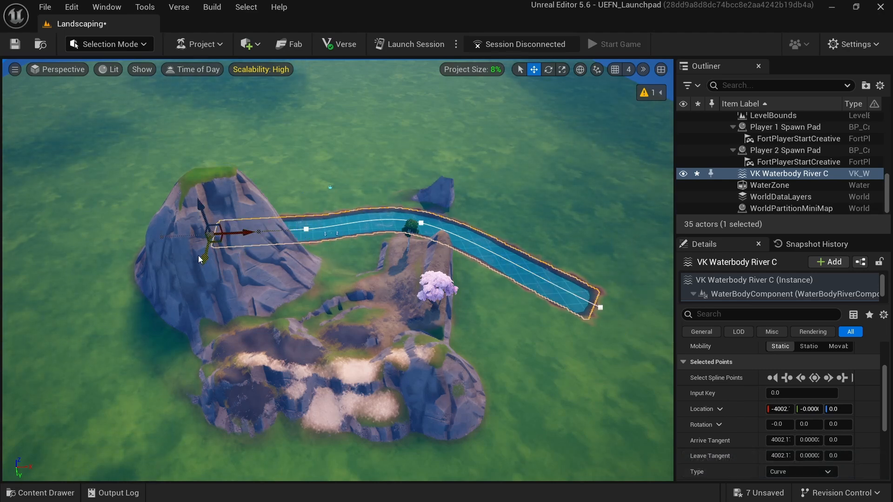
{"action": "left_click_drag", "start_coordinate": [204, 256], "coordinate": [633, 321]}
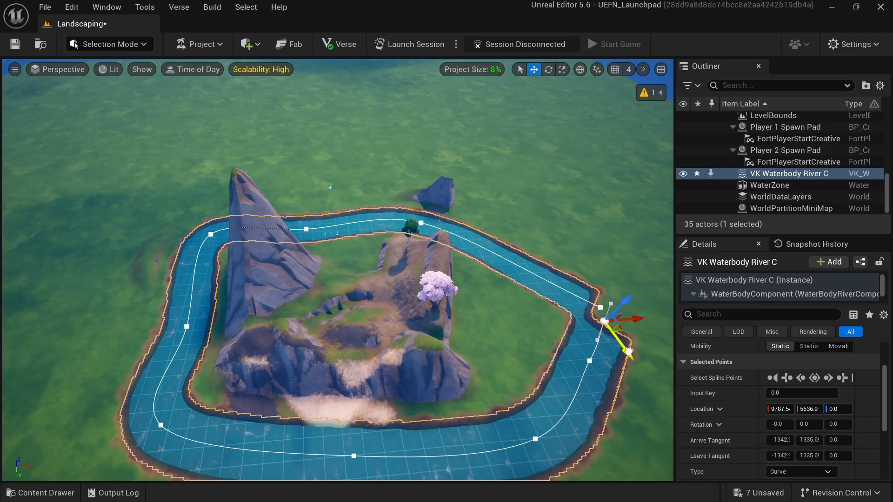
{"action": "left_click_drag", "start_coordinate": [629, 352], "coordinate": [607, 322]}
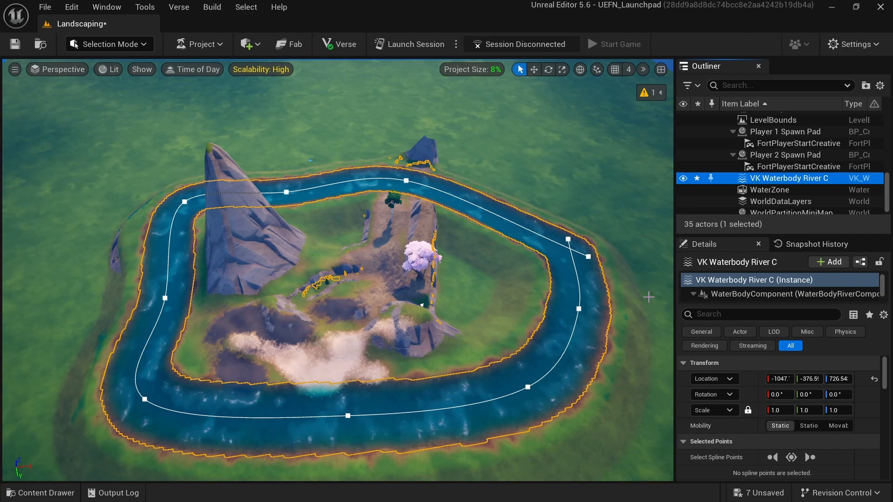
- Turn the river's Affects Landscape option off and back on again
{"action": "scroll", "coordinate": [722, 384], "scroll_direction": "down", "scroll_amount": 6}
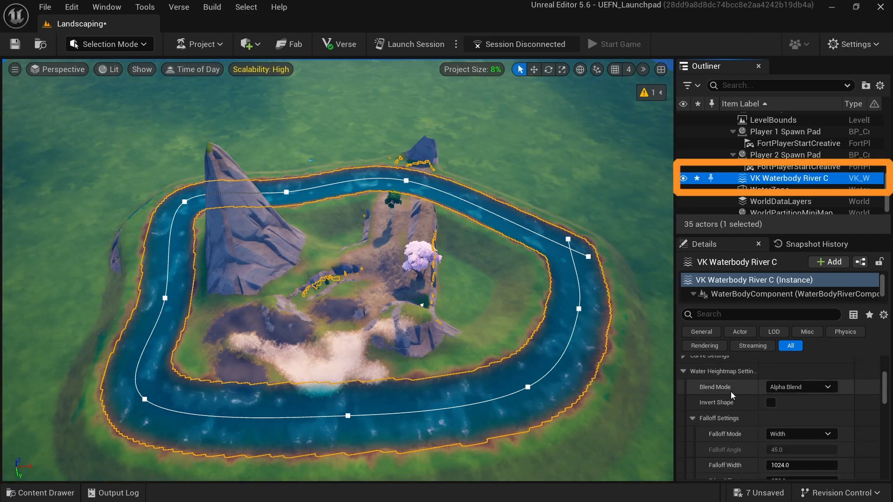
{"action": "scroll", "coordinate": [730, 392], "scroll_direction": "down", "scroll_amount": 6}
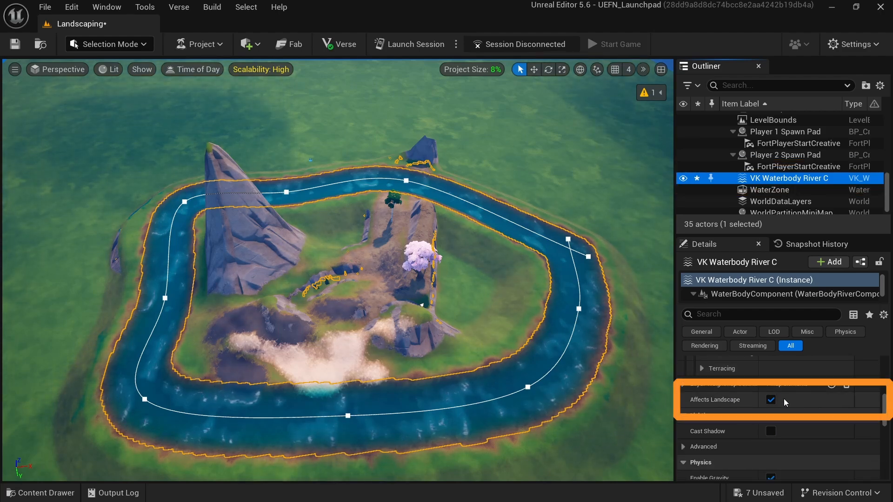
{"action": "left_click", "coordinate": [772, 400]}
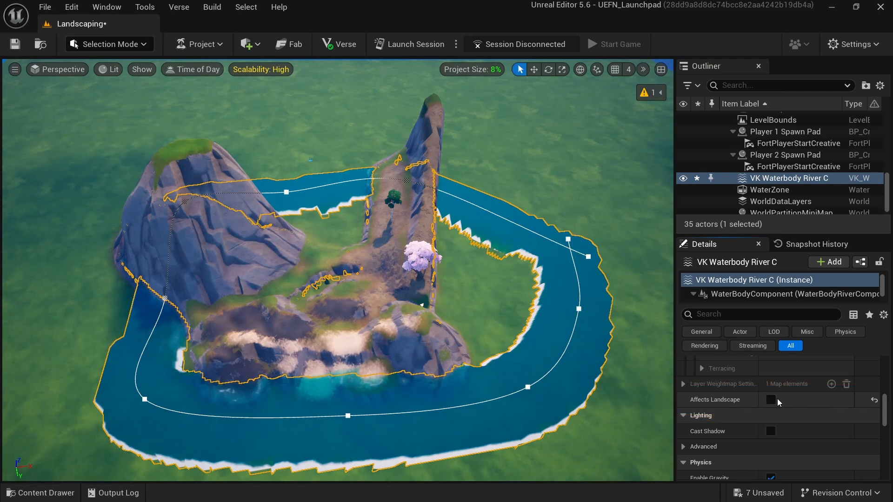
{"action": "left_click", "coordinate": [771, 399]}
{"action": "right_click_drag", "start_coordinate": [505, 288], "coordinate": [537, 277]}
{"action": "right_click_drag", "start_coordinate": [363, 277], "coordinate": [568, 278]}
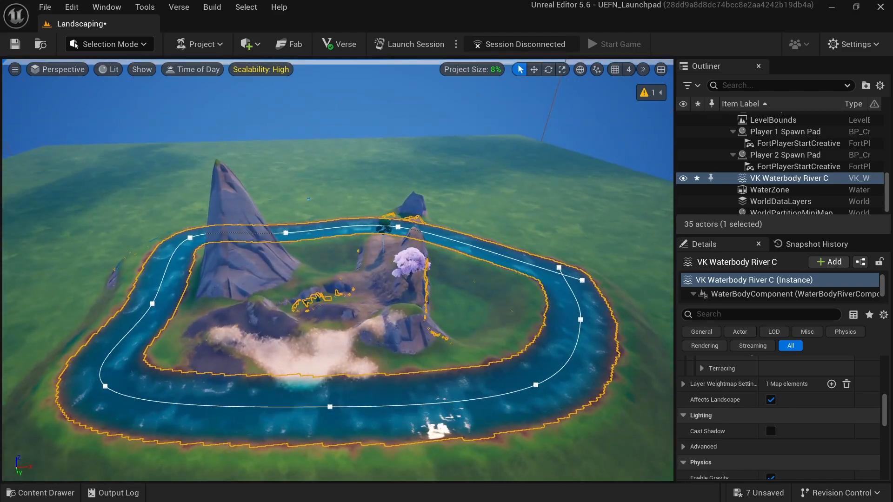